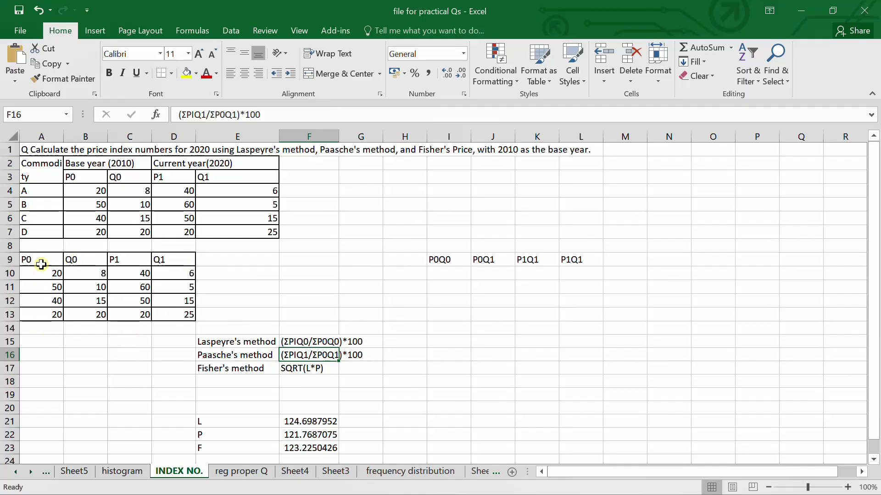
- Fill the P0, Q0, P1 and Q1 table in A9:D13 with a light orange theme color
left_click(42, 262)
key("shift+Right")
key("shift+Right")
key("shift+Right")
key("shift+Down")
key("shift+Down")
key("shift+Down")
key("shift+Down")
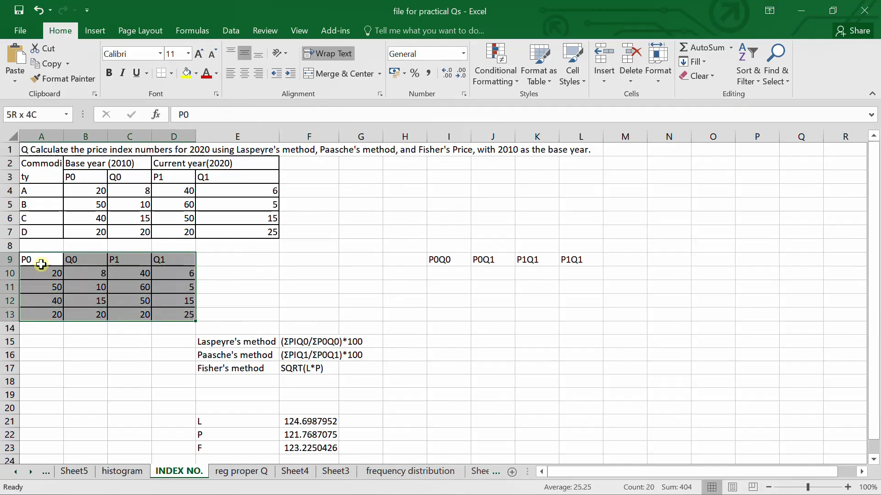
left_click(197, 75)
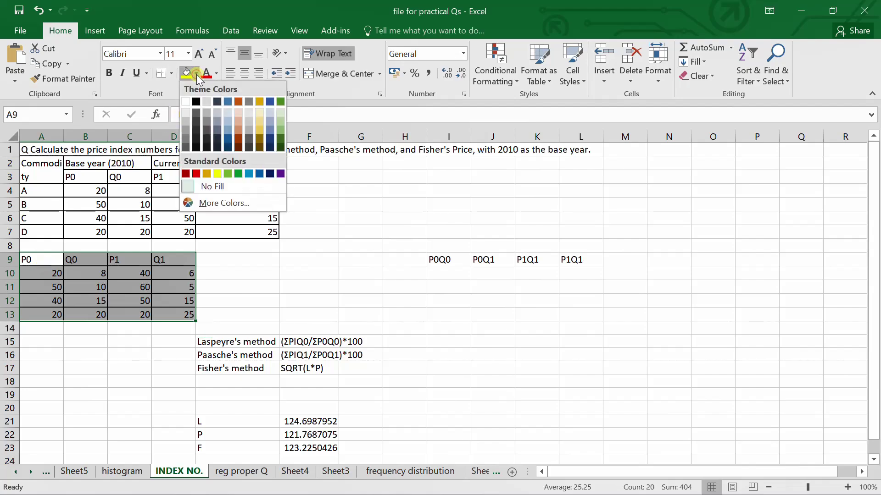
left_click(239, 128)
left_click(254, 288)
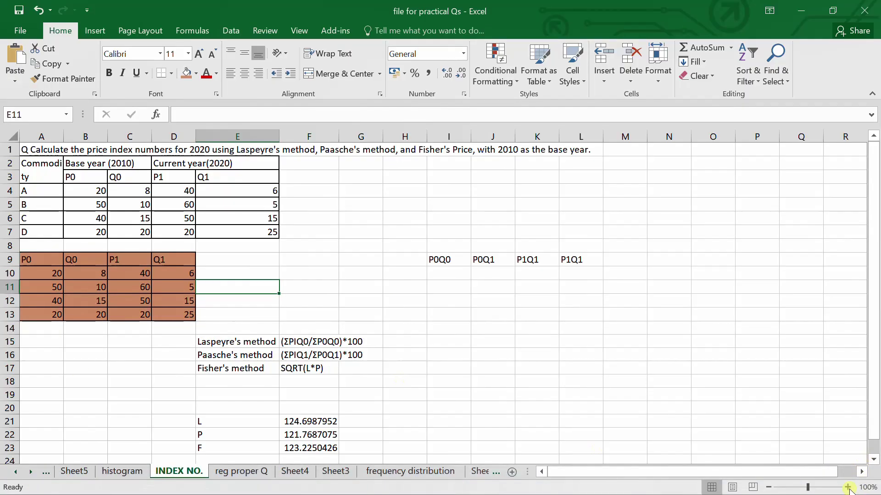
- Correct the heading in cell L9 to read P0Q1
left_click(847, 488)
left_click(848, 487)
left_click(848, 488)
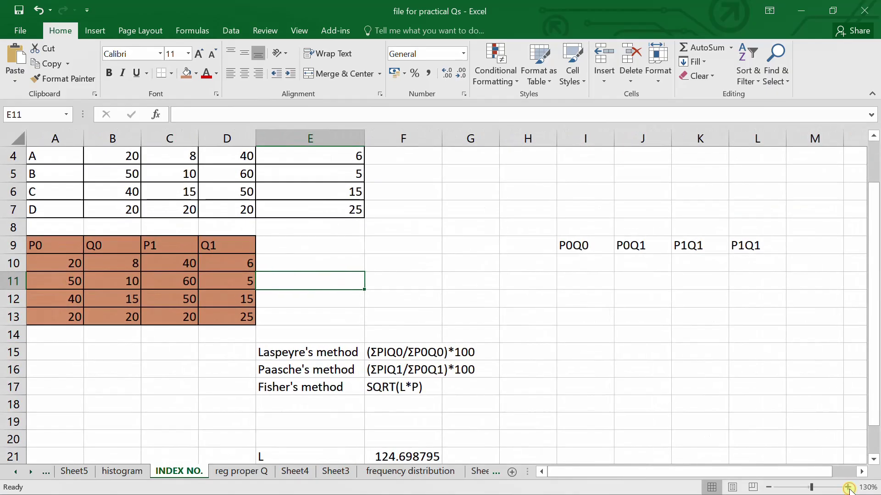
left_click(848, 487)
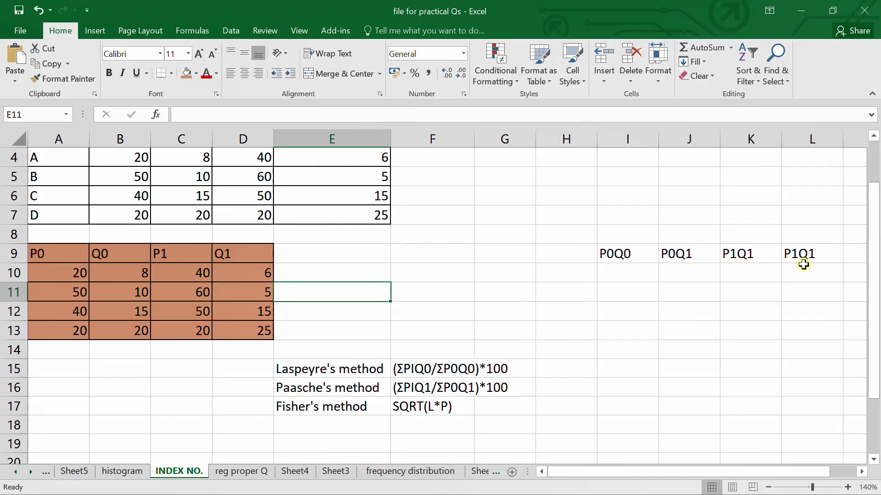
left_click(795, 255)
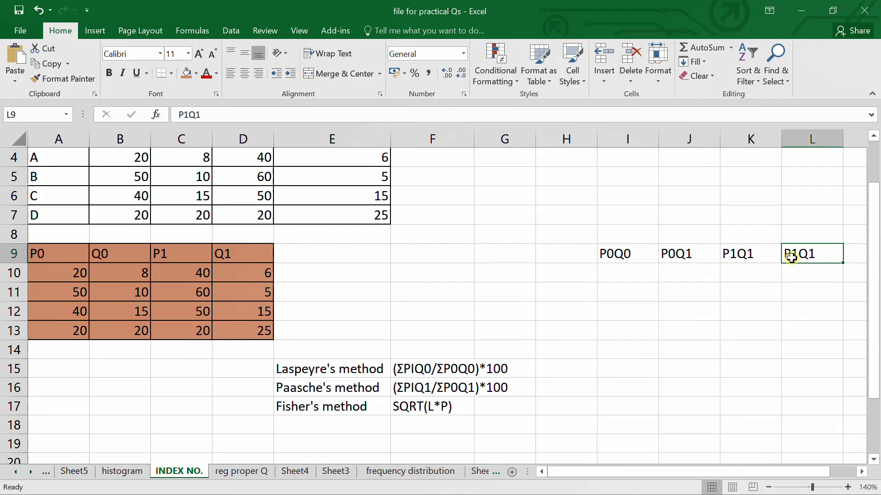
left_click(188, 116)
key("BackSpace")
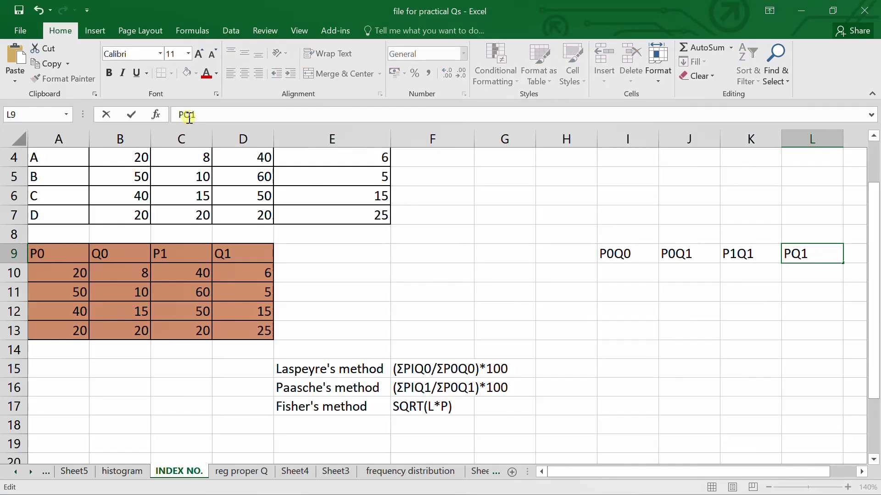
type("0")
key("Return")
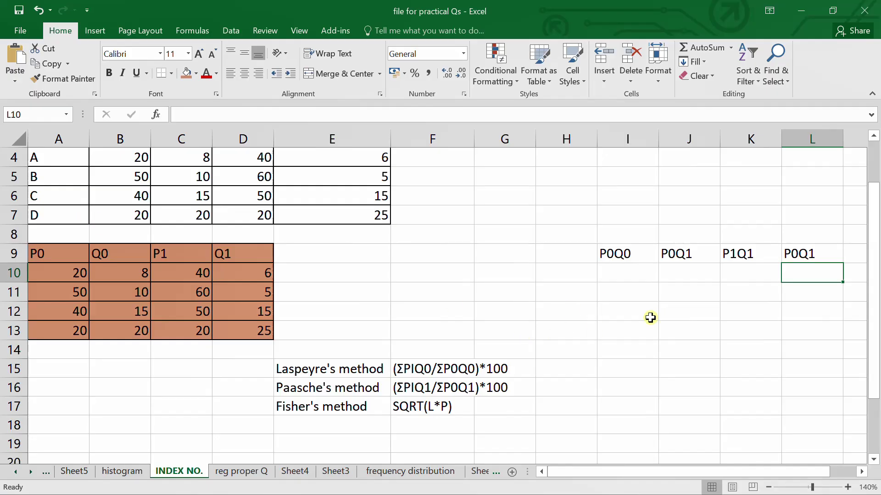
- Enter the formula =C10*B10 in cell I10 under the P0Q0 heading
left_click(629, 281)
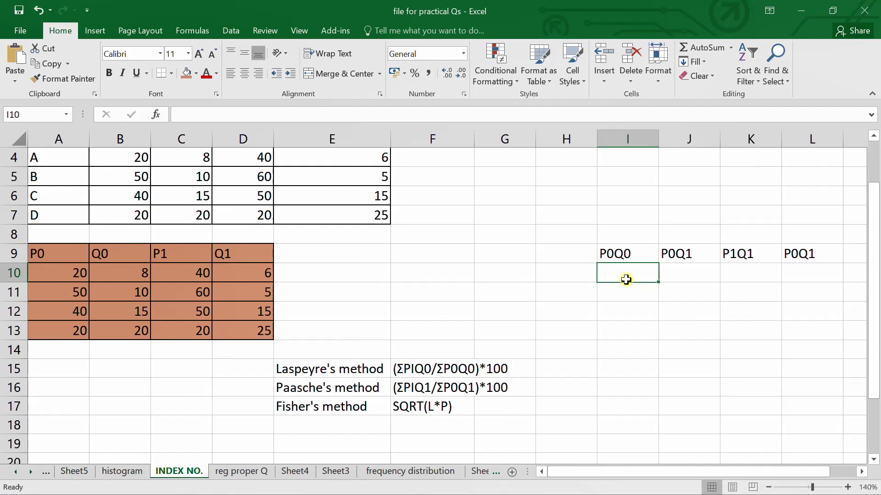
type("=")
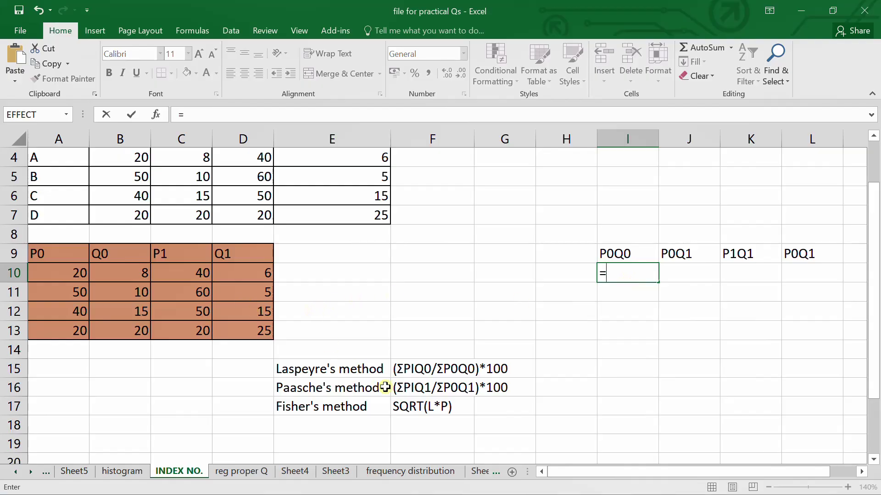
left_click(177, 278)
type("*")
left_click(128, 274)
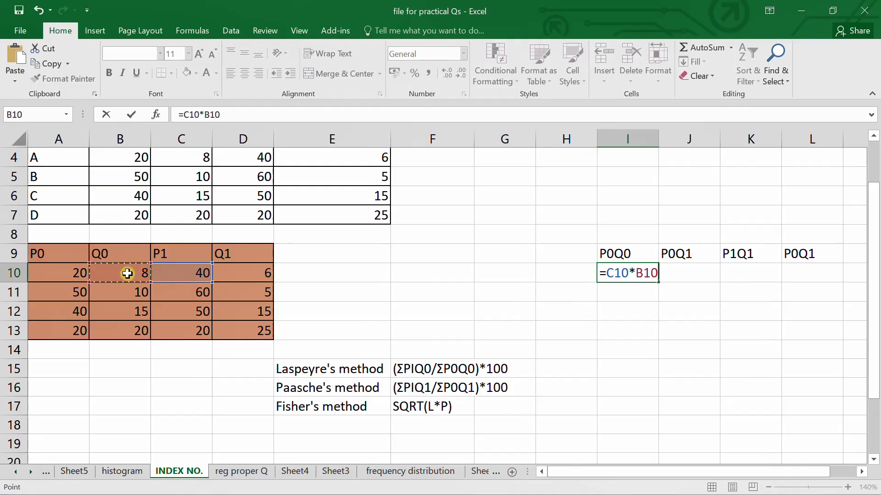
key("Return")
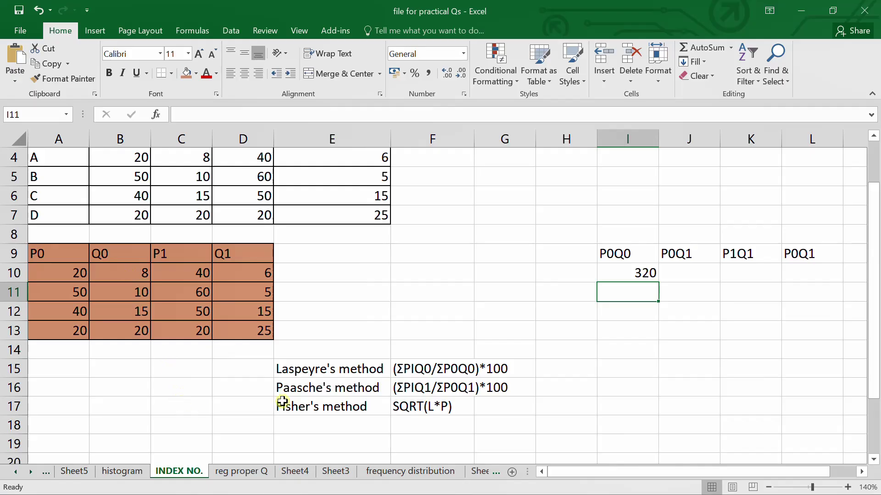
- Examine the formula behind the L result in cell F21
left_click(289, 427)
left_click(291, 436)
key("Down")
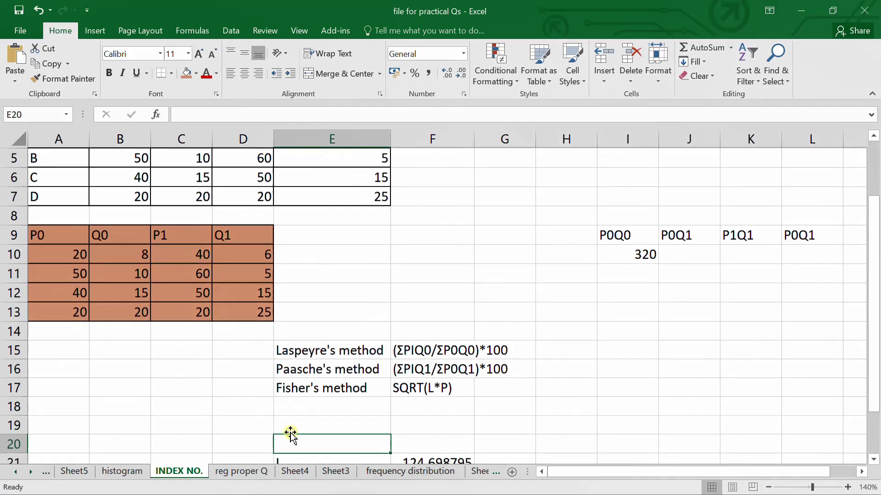
key("Down")
type("L")
key("Return")
type("P")
key("Return")
type("F")
key("Return")
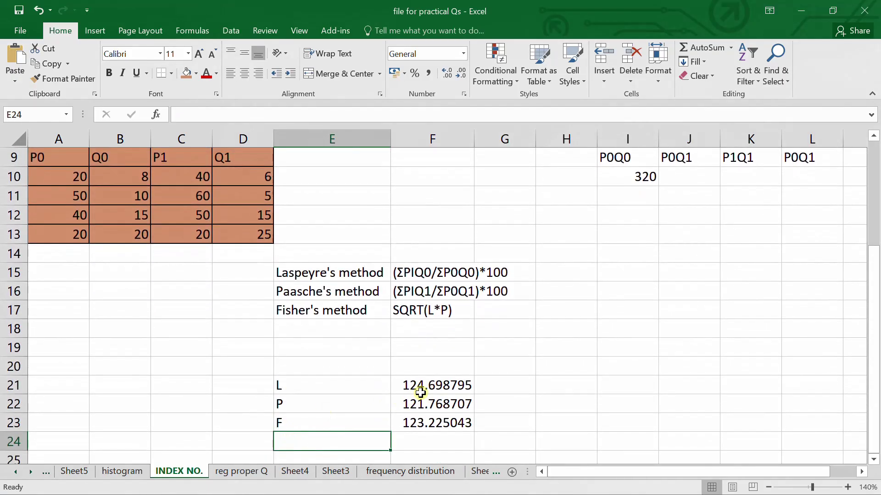
key("Up")
key("Right")
double_click(426, 386)
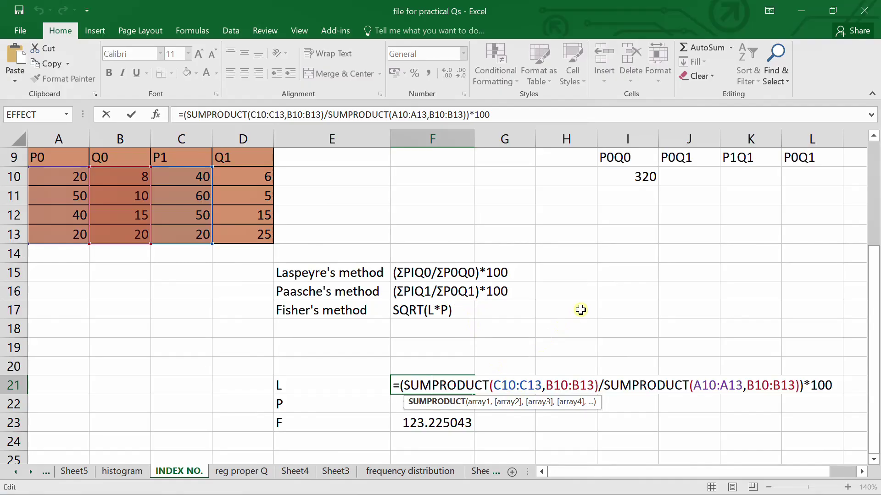
- In H15, begin the Laspeyre's index formula with the numerator =(sumproduct(C10:C13,B10:B13) followed by a division sign
left_click(568, 278)
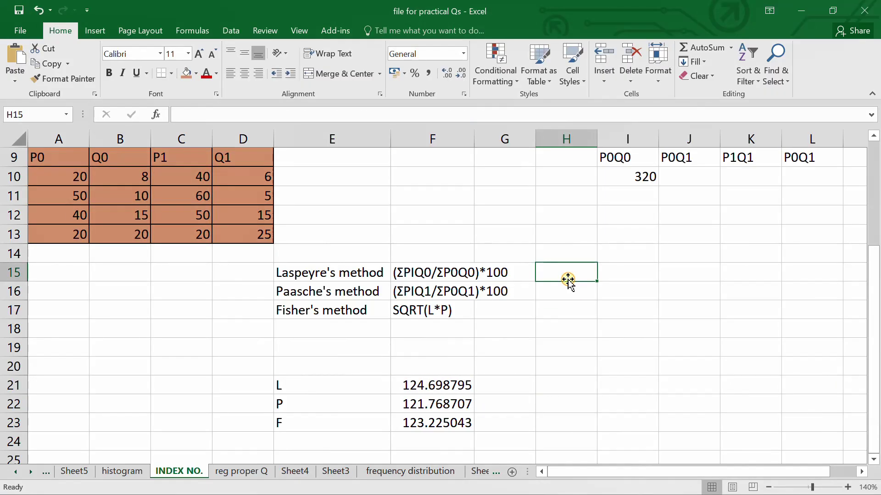
type("=sump")
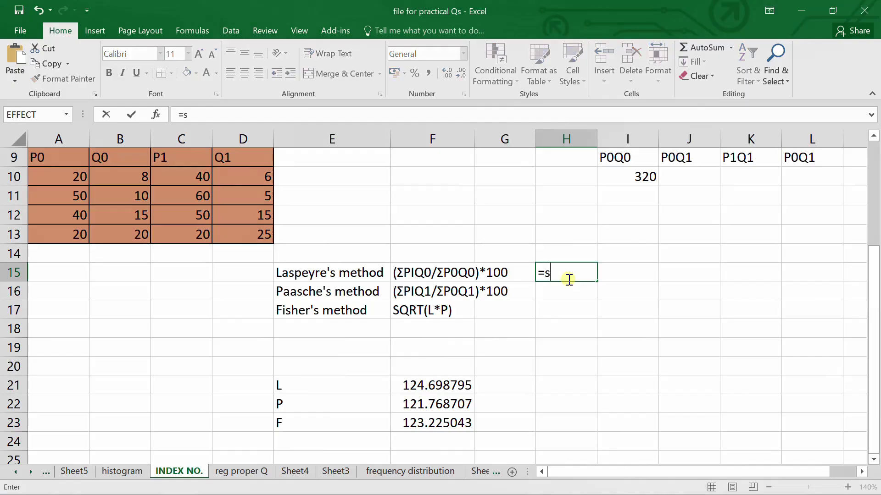
type("duct(")
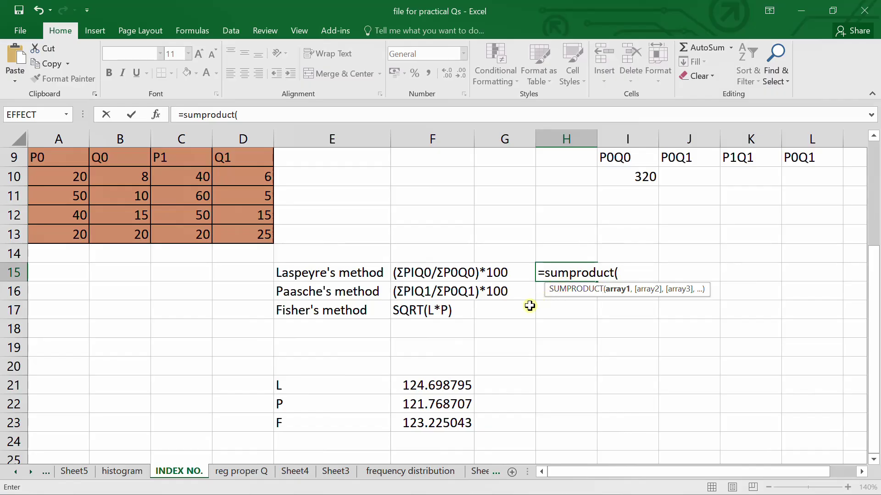
left_click(544, 272)
type("(")
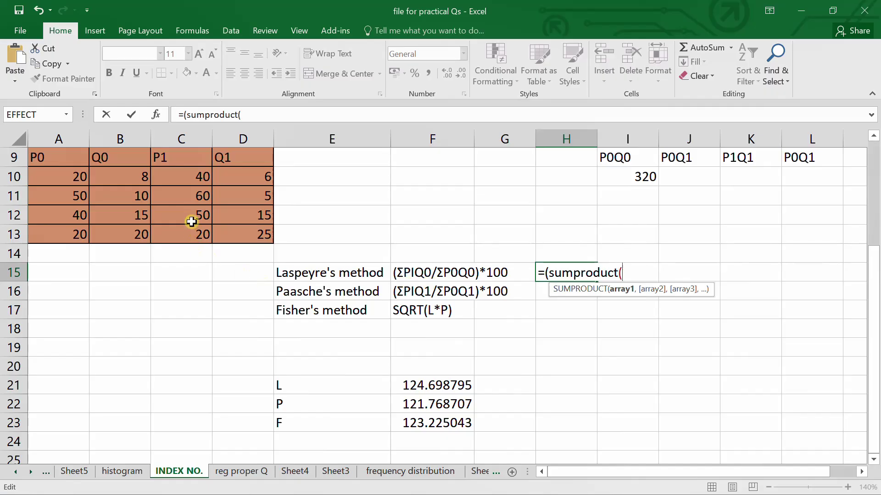
left_click(181, 176)
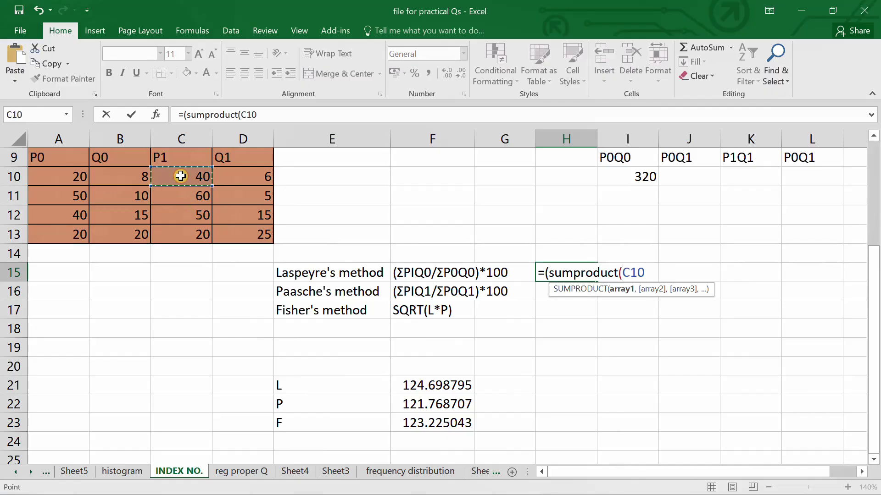
key("shift+Down")
key("shift+Down")
key("shift+Down")
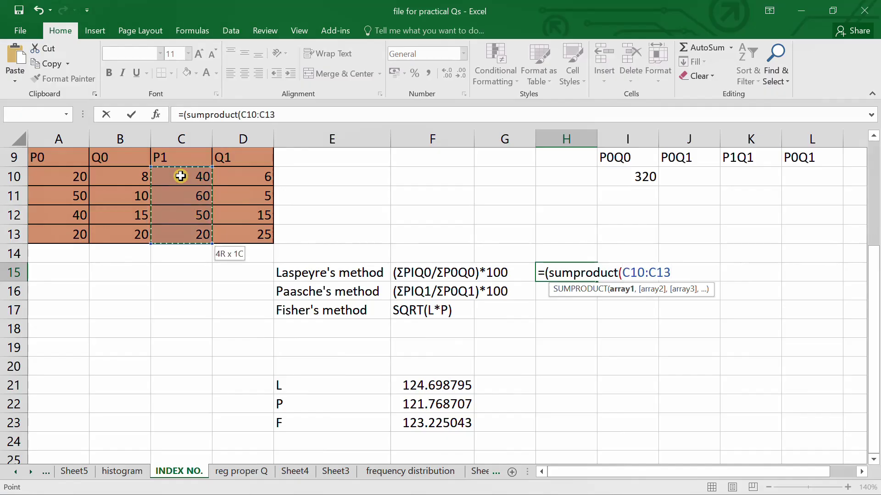
type(",")
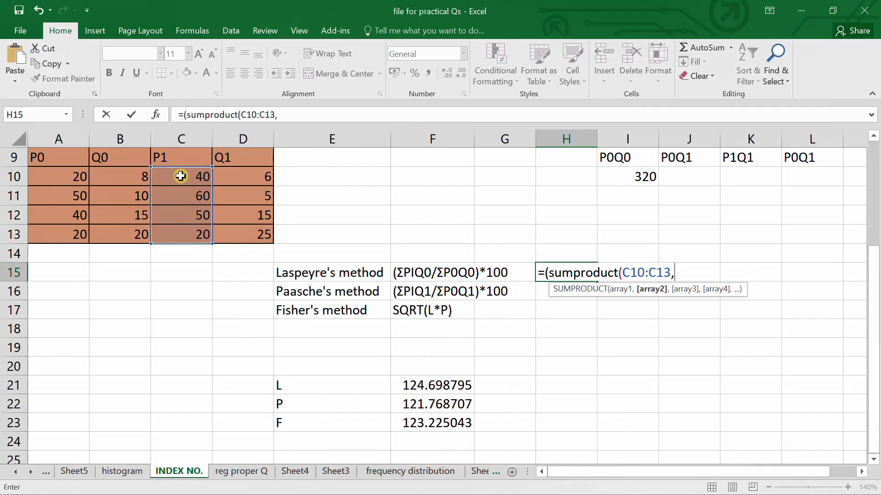
left_click(117, 179)
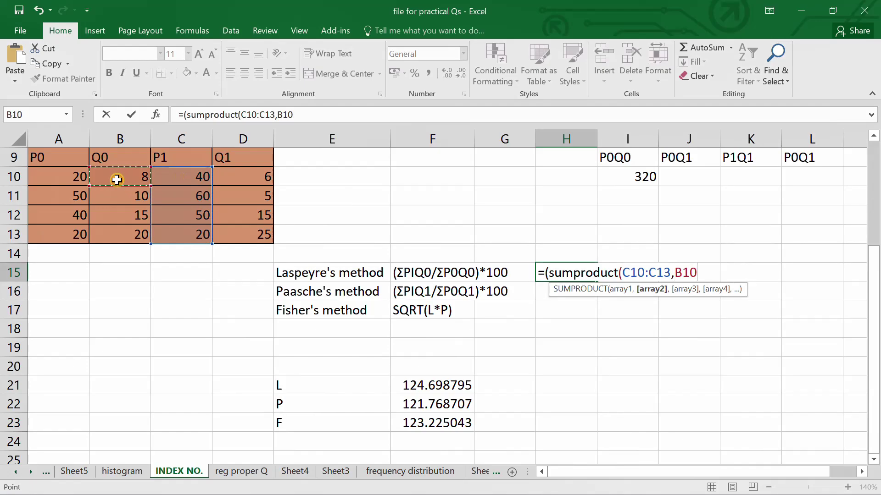
key("shift+Down")
key("shift+Down")
key("shift+Down")
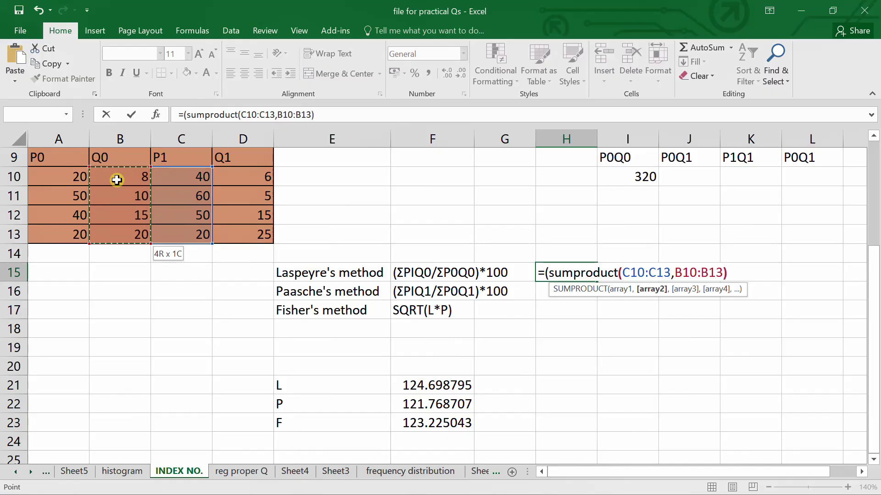
type(")/")
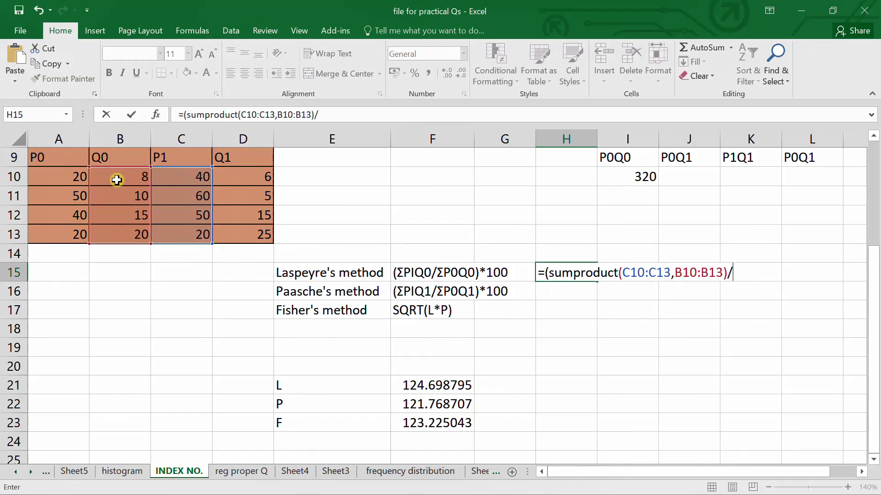
- Complete the H15 formula with the denominator sumproduct(A10:A13,B10:B13) and enter it
type("sumpro")
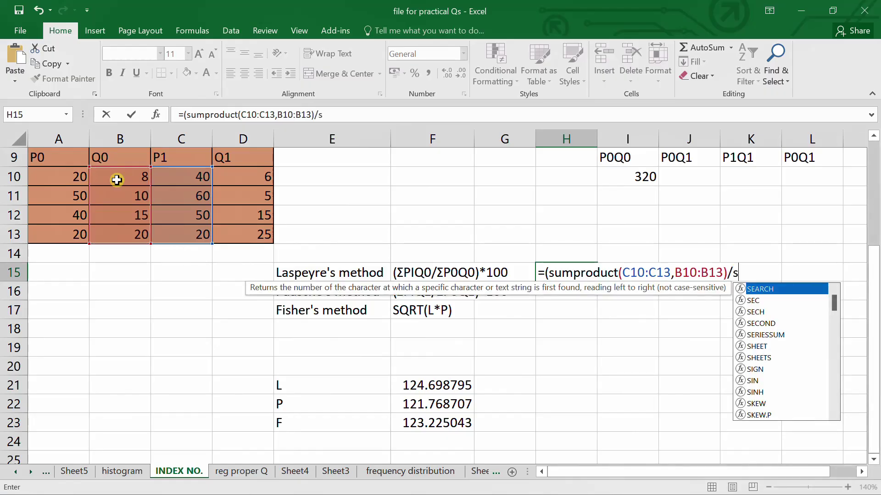
type("duct")
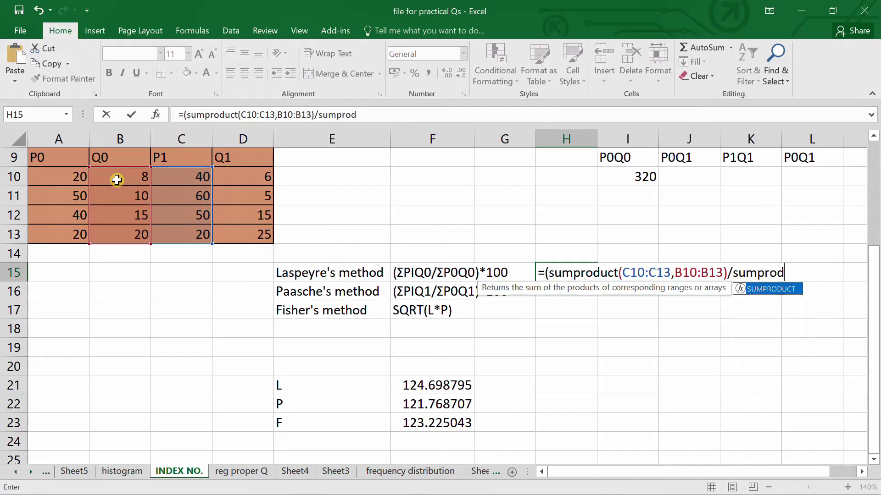
type("(")
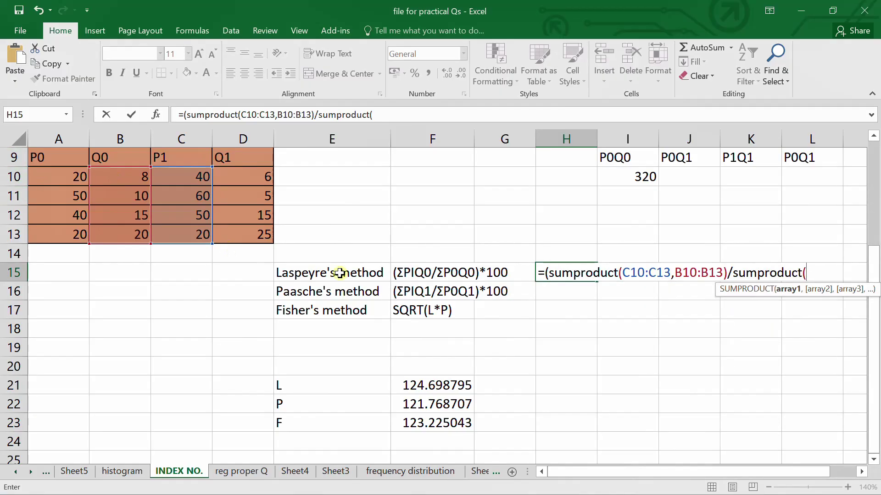
left_click(59, 176)
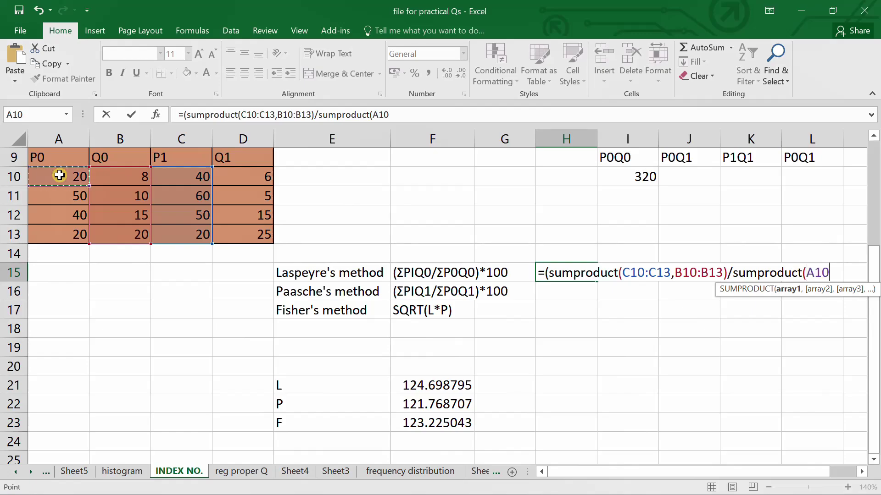
key("shift+Down")
key("shift+Down")
key("shift+Down")
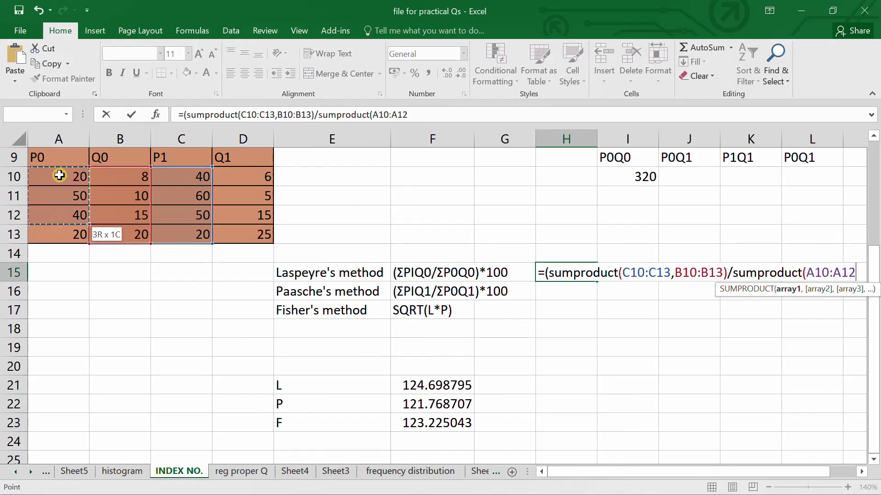
type(",")
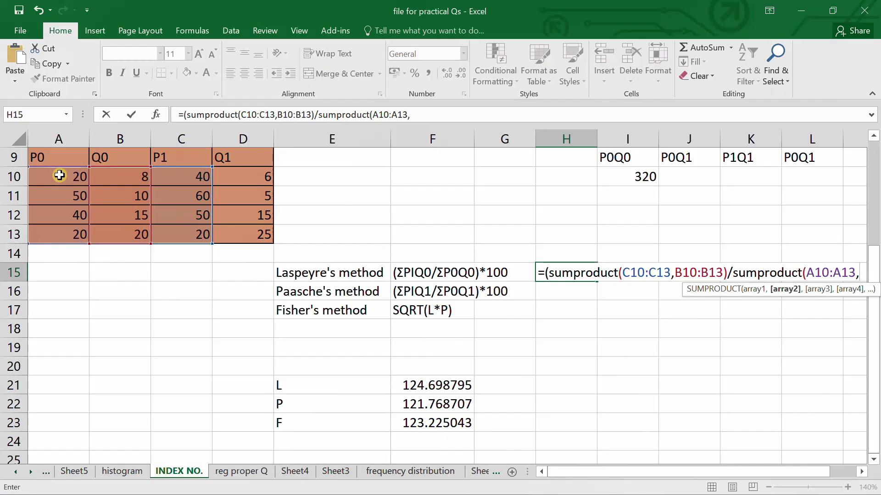
left_click(125, 179)
key("shift+Down")
key("shift+Down")
key("shift+Down")
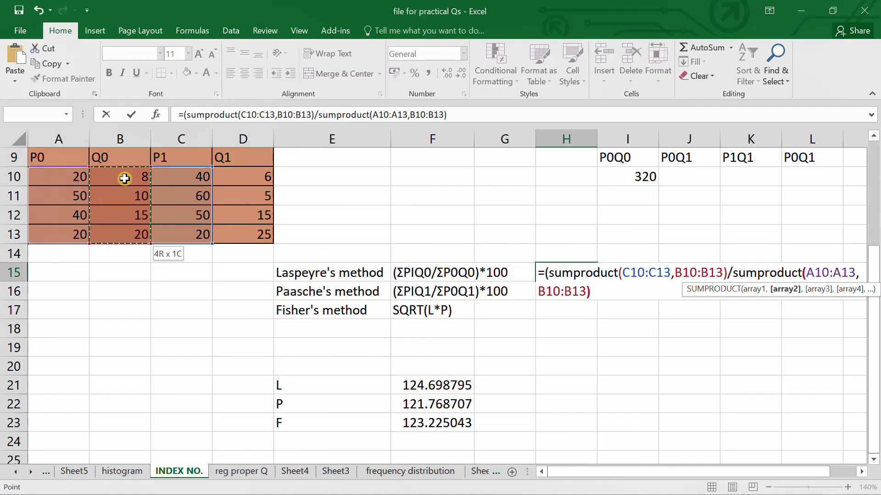
type(")")
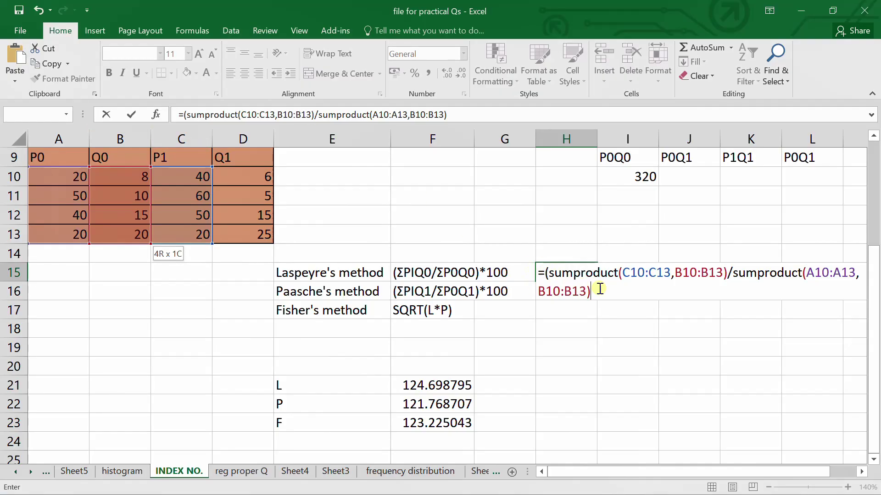
key("Return")
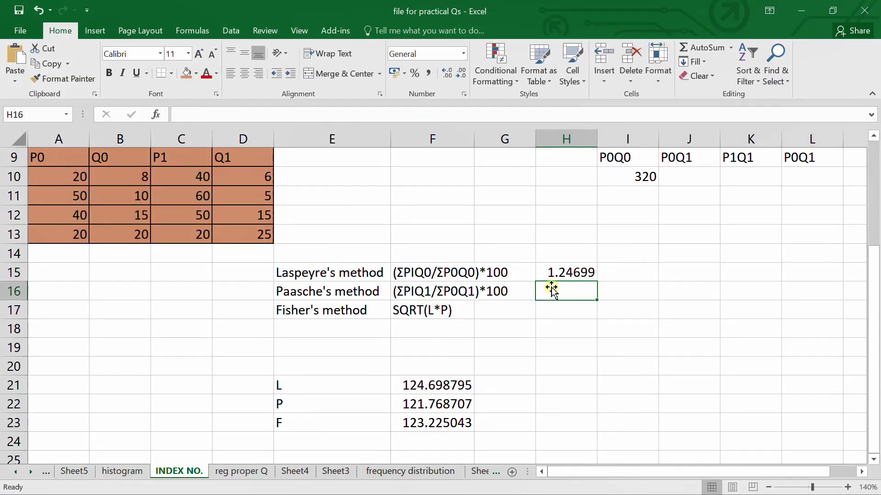
- Multiply the Laspeyre's index formula in H15 by 100
double_click(577, 270)
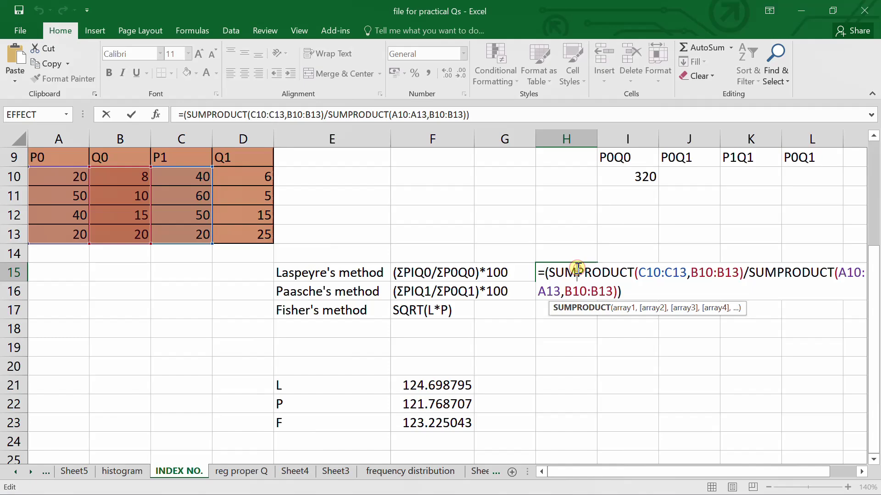
left_click(622, 291)
type("*100")
key("Return")
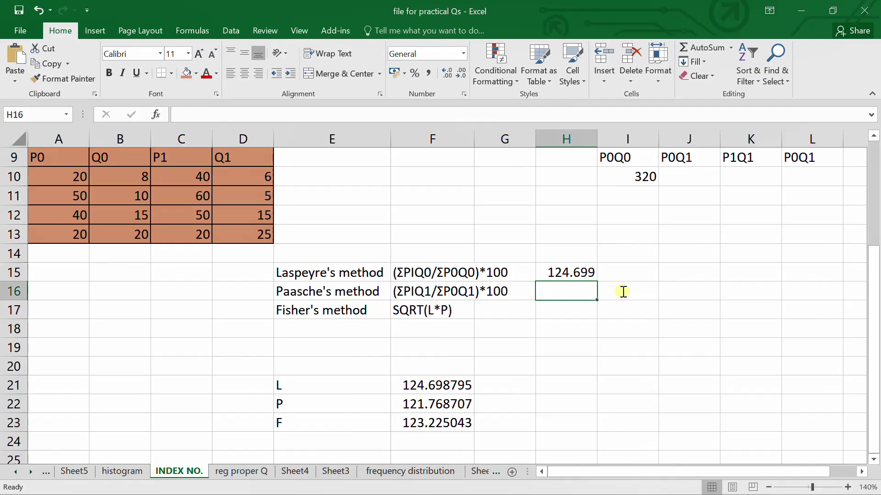
- In H16, begin the Paasche's index formula with =(sumproduct( and the P1 prices C10:C13 as the first array
type("=")
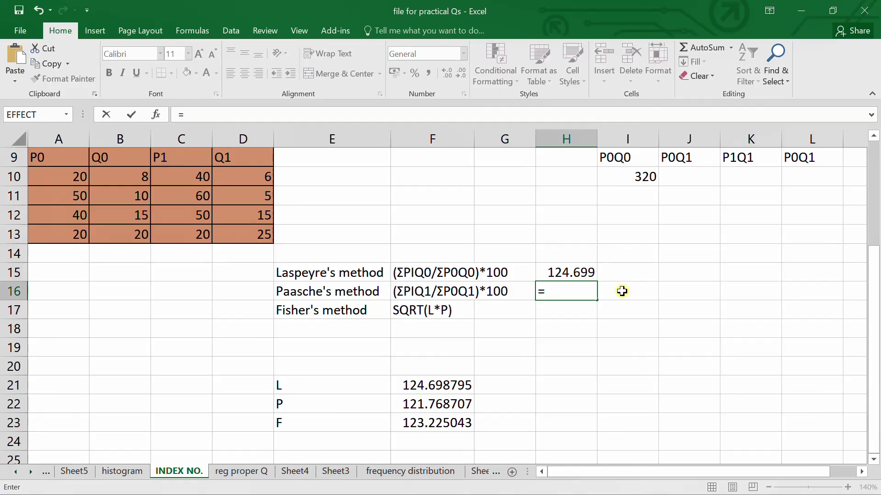
type("(")
type("sum")
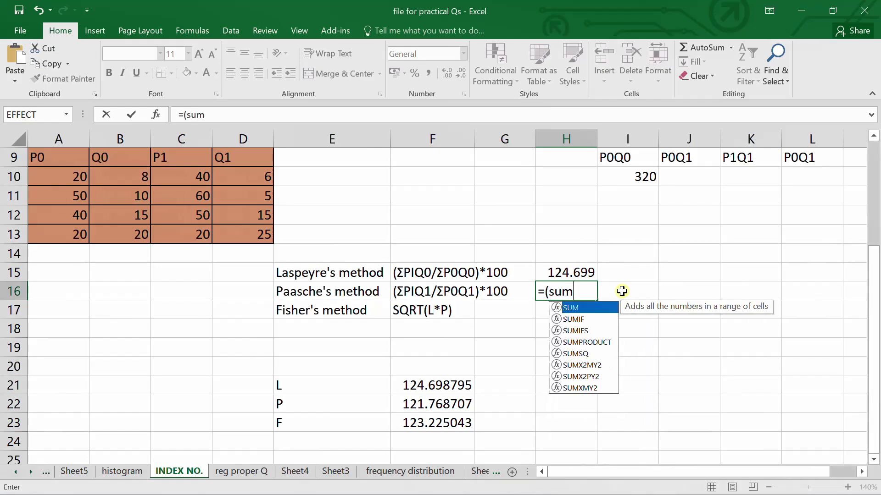
type("product")
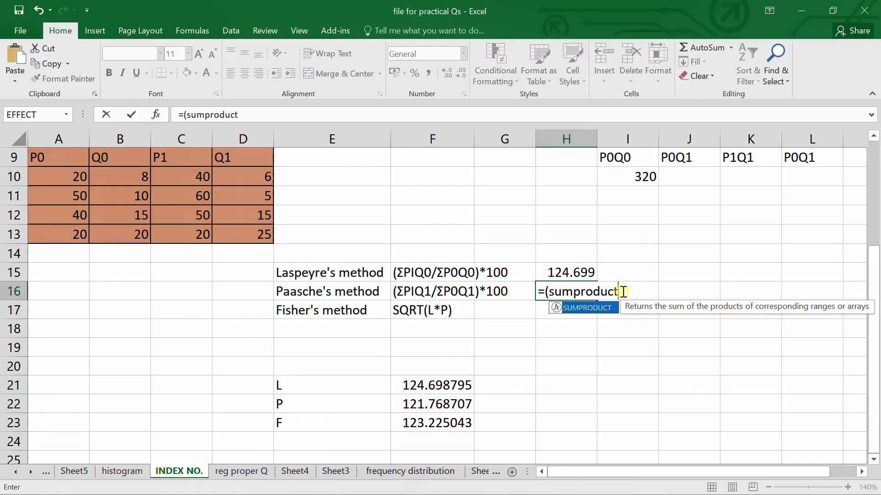
type("(")
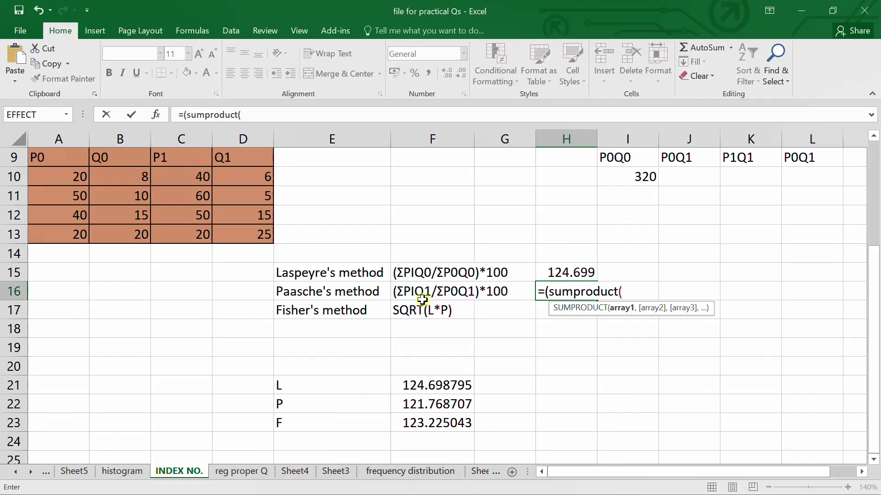
left_click(186, 179)
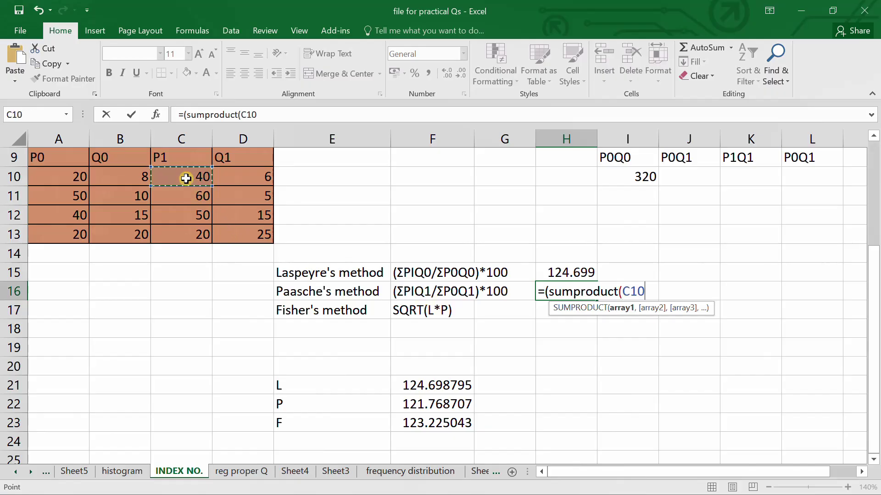
key("shift+Down")
key("shift+Down")
key("shift+Down")
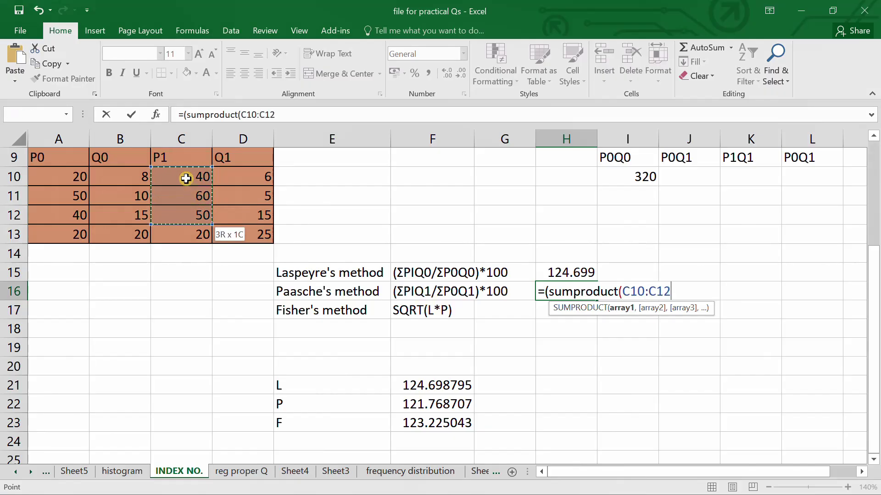
type(",")
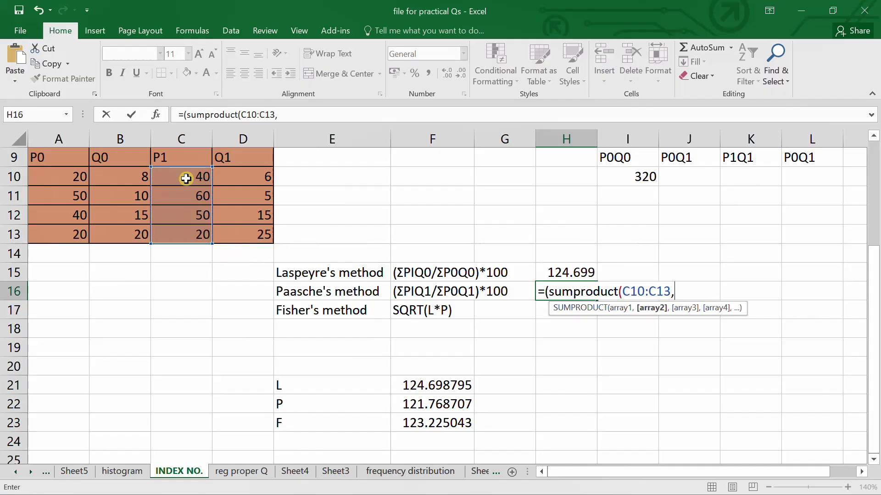
- Complete the numerator in H16 with the Q1 quantities D10:D13 as the second array, followed by a division sign
left_click(243, 176)
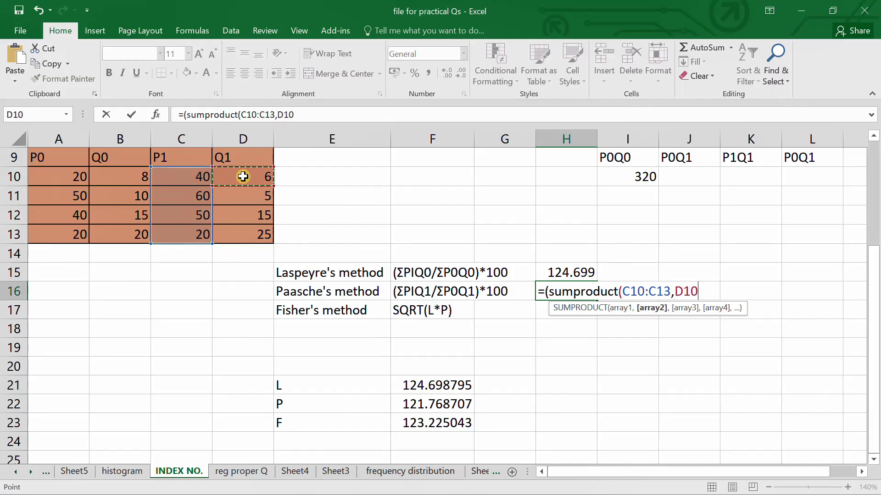
key("shift+Down")
key("shift+Down")
key("shift+Down")
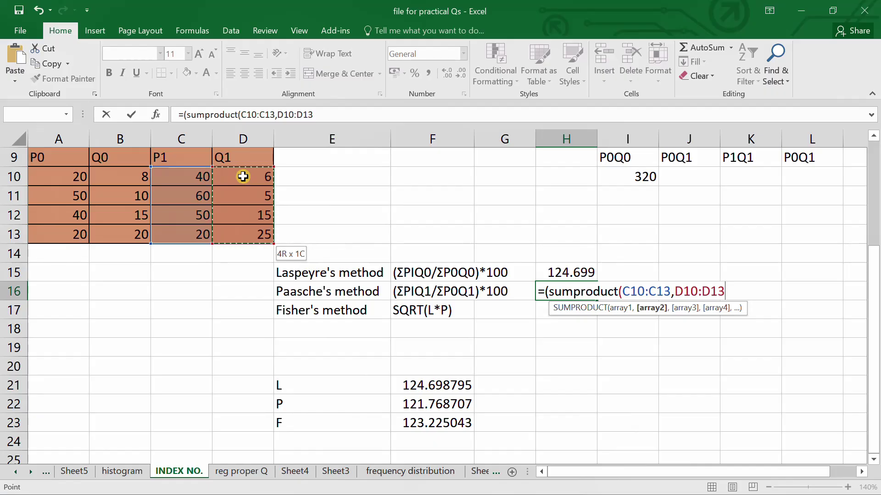
type("(")
key("BackSpace")
type(")")
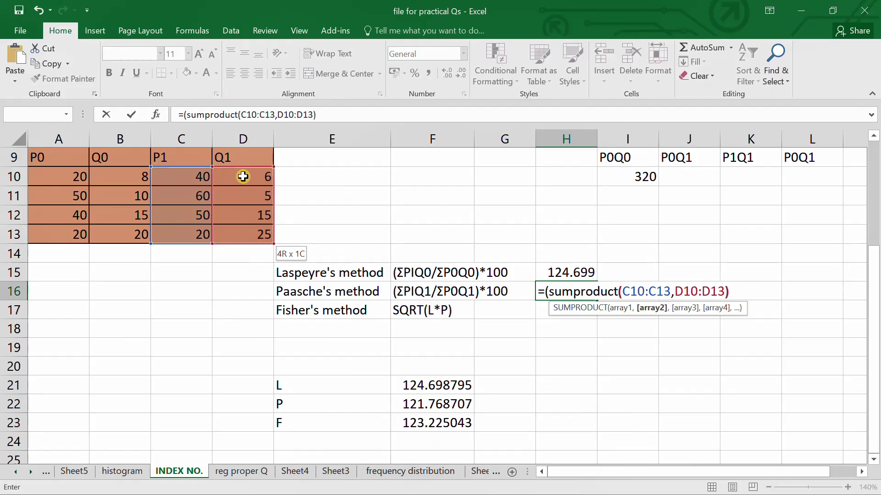
type("/")
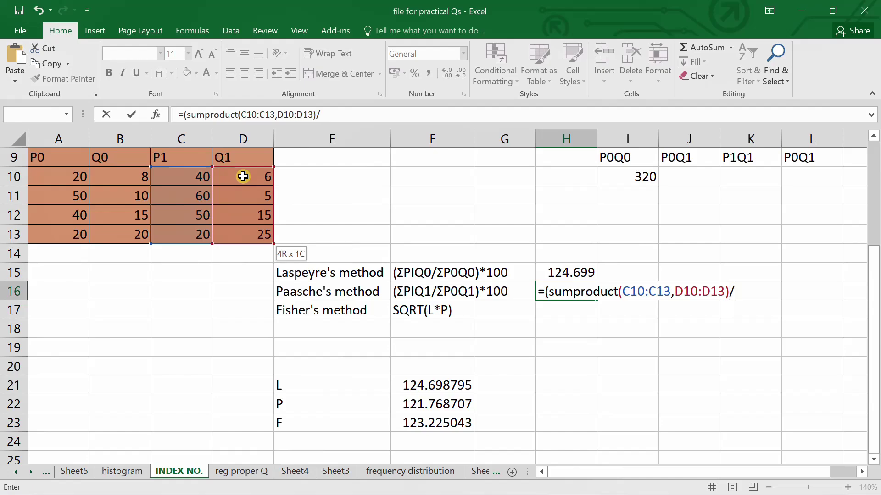
- Complete the H16 formula with the denominator sumproduct(A10:A13,D10:D13), multiply the ratio by 100 and enter it
type("sumpro")
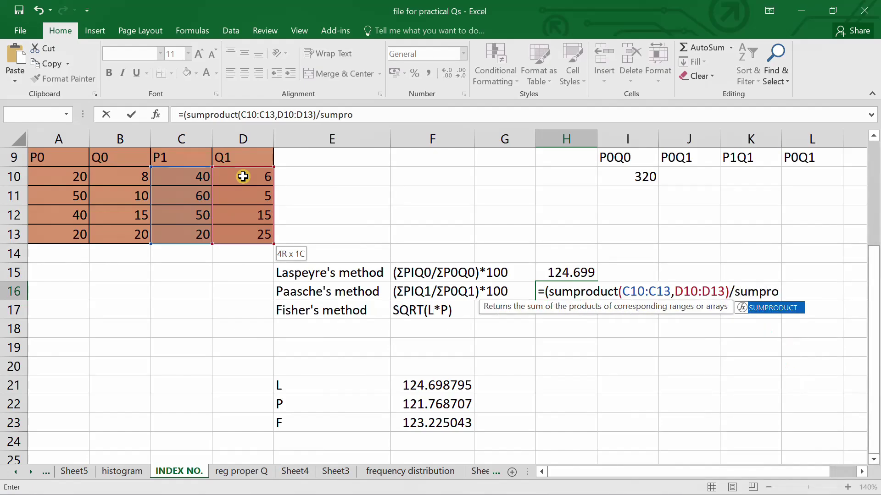
type("duct(")
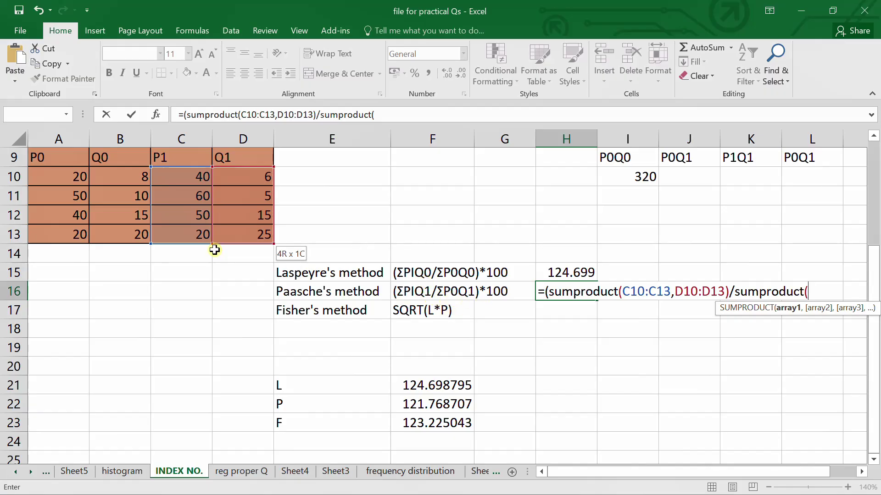
left_click_drag(76, 179, 69, 235)
type(",")
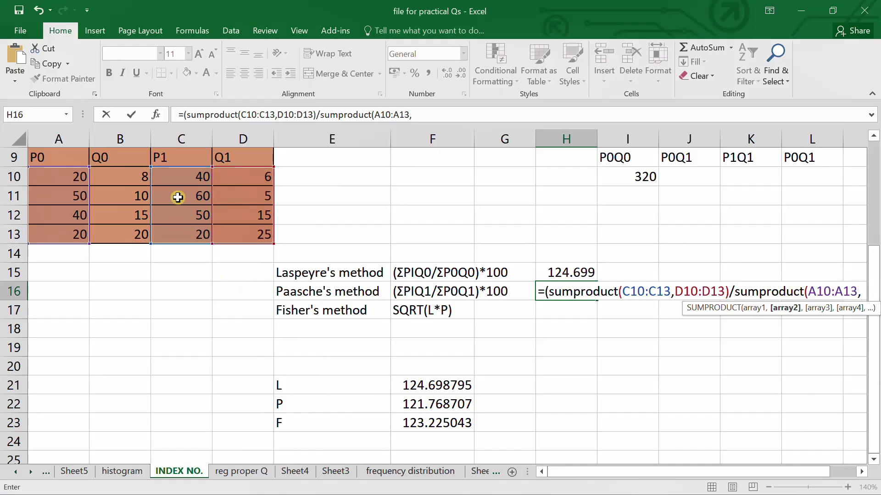
left_click(243, 175)
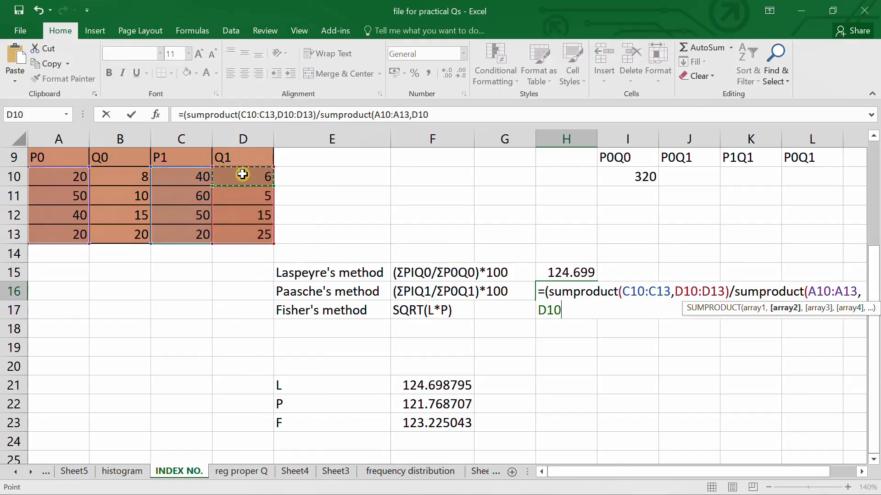
key("shift+Down")
key("shift+Down")
key("shift+Down")
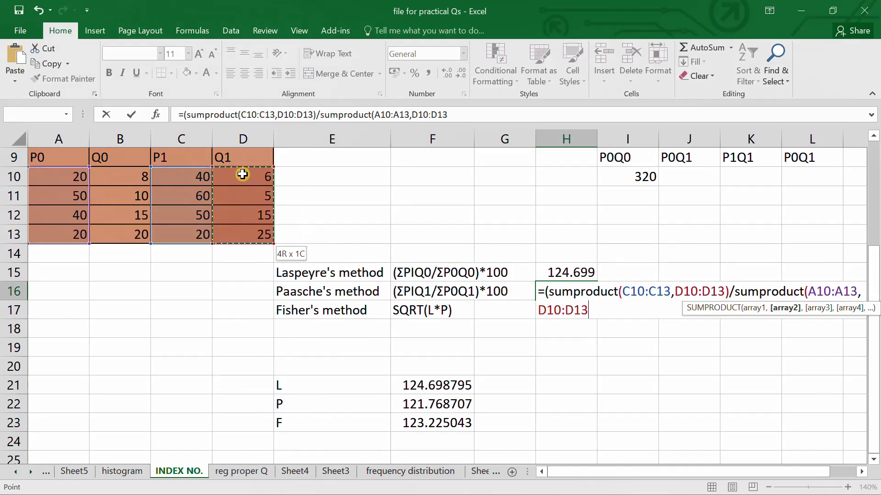
type("))")
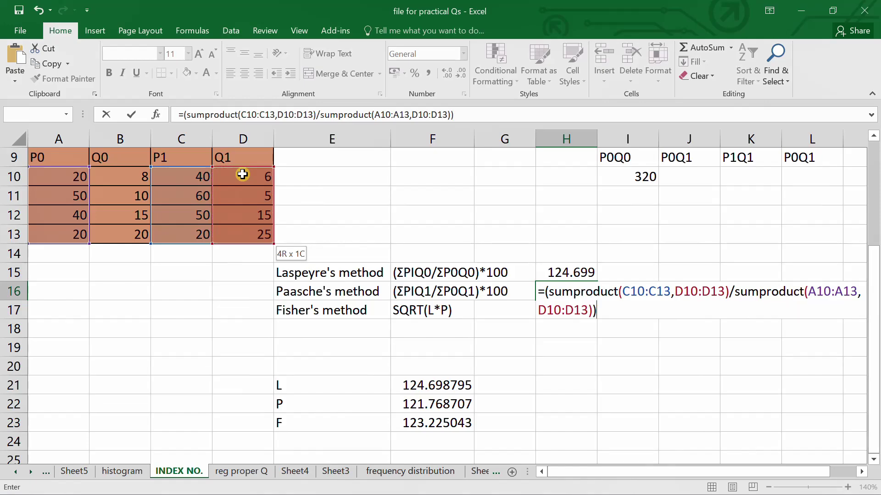
type("*100")
key("Return")
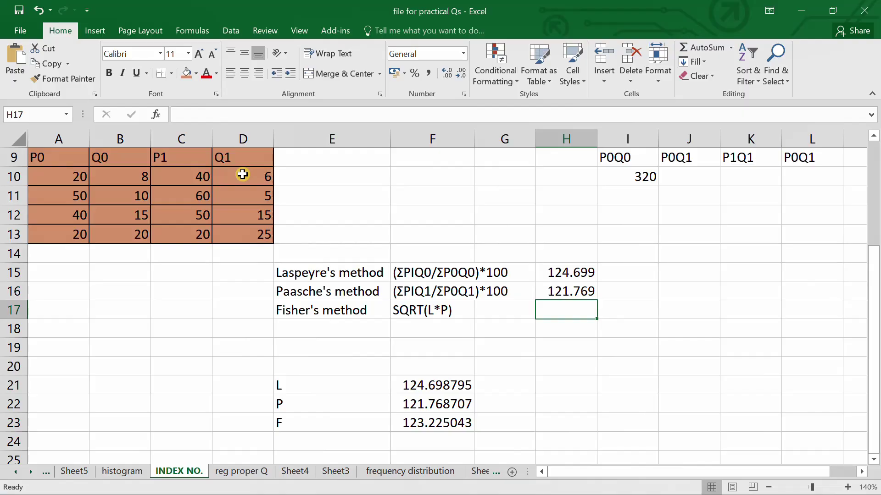
- In H17, write the Fisher's index formula as =Sqrt(H15:H16)
type("=")
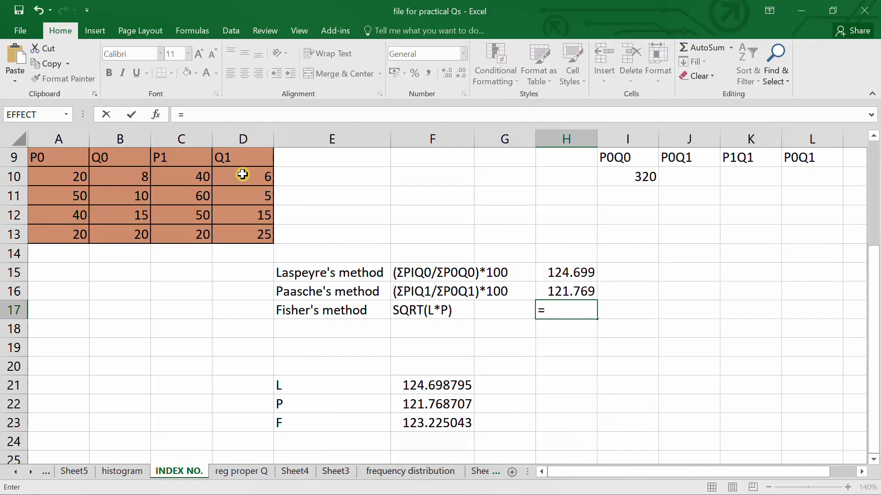
type("Sq")
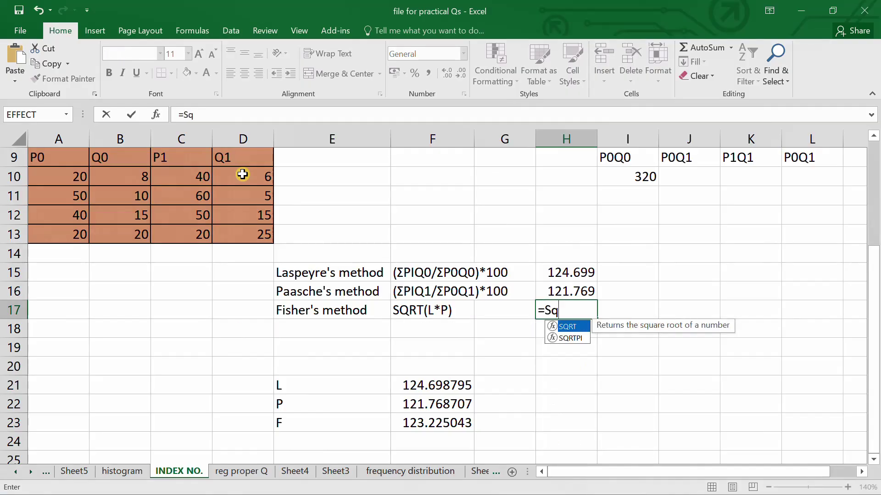
type("rt(")
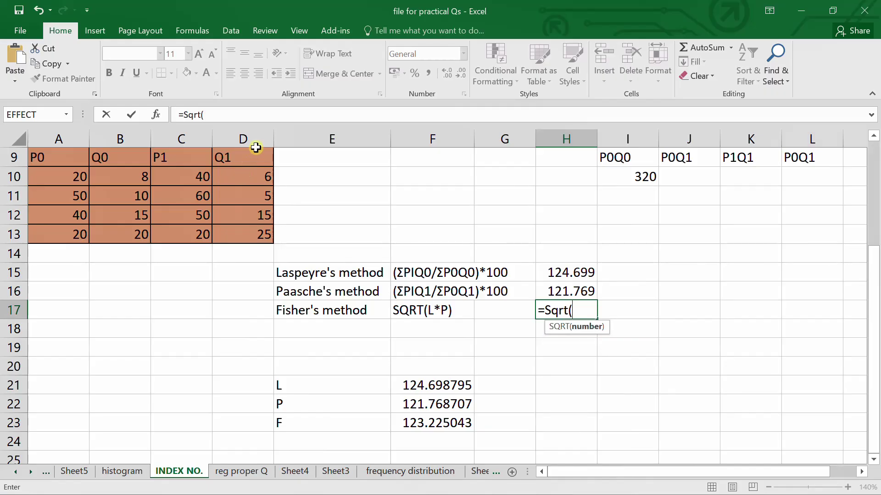
left_click_drag(561, 269, 561, 291)
type(")")
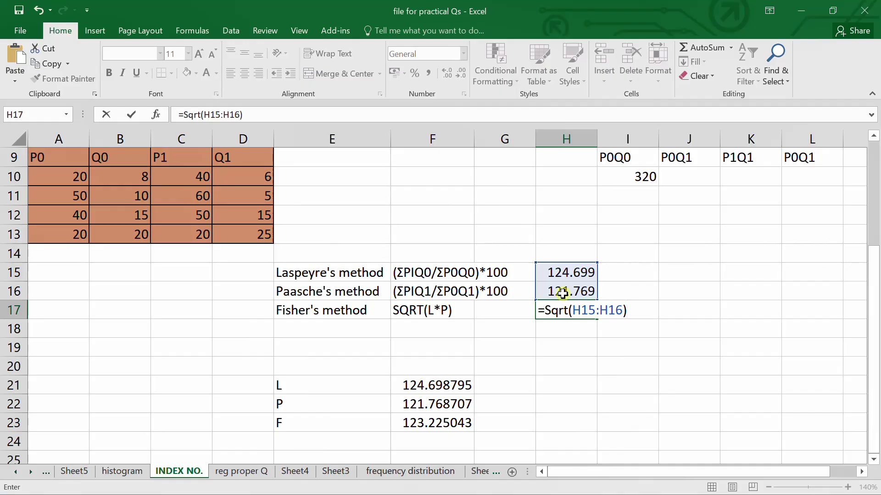
- Replace the range inside the H17 square root with the product H15*H16 and enter the formula
key("BackSpace")
key("BackSpace")
key("BackSpace")
key("BackSpace")
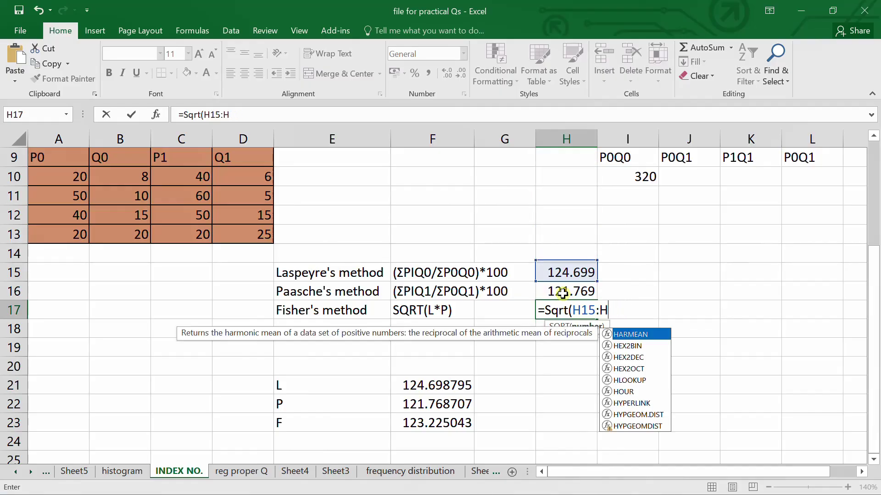
key("BackSpace")
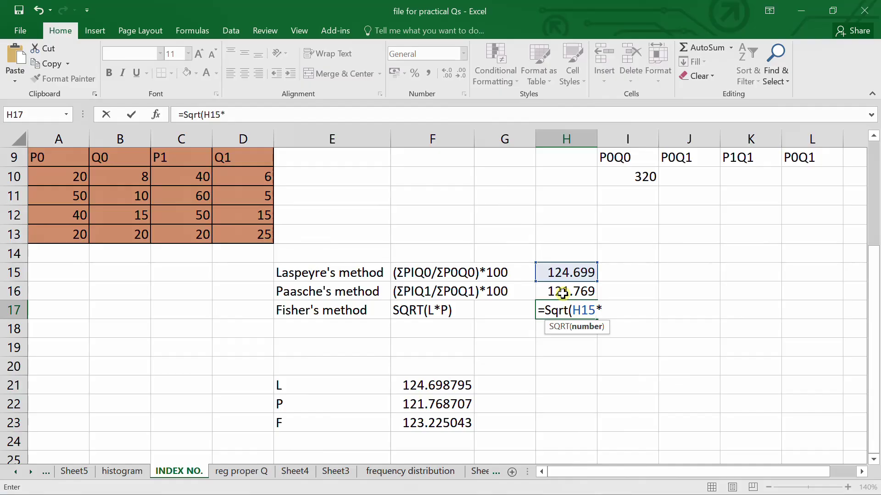
type("*")
left_click(560, 293)
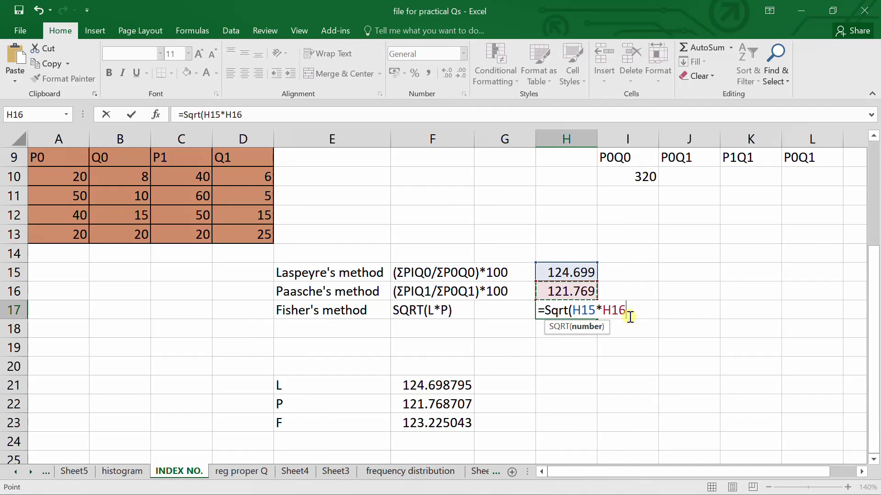
key("Return")
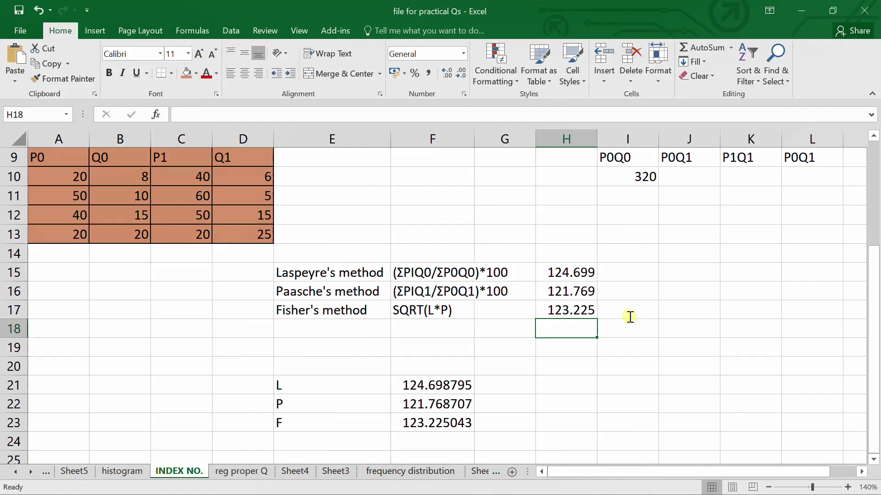
- Examine the H17 formula, the question with its original data table, and the three index results
key("Up")
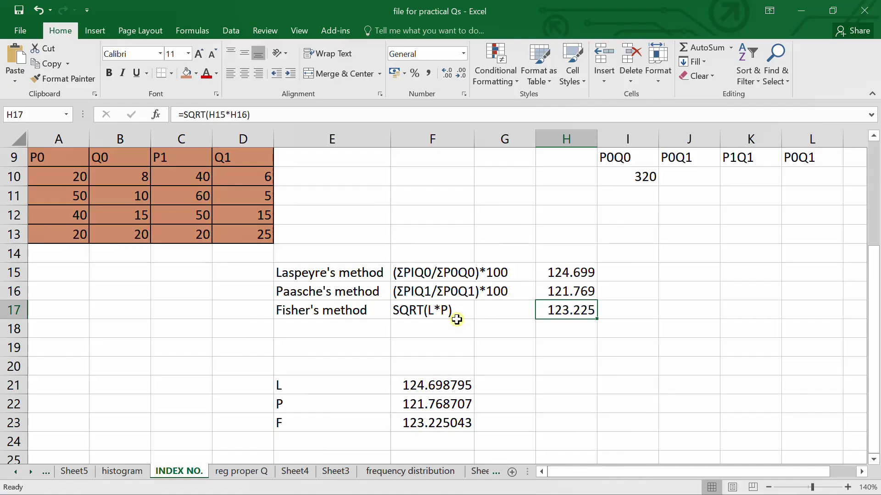
key("Up")
key("Up")
key("ctrl+Up")
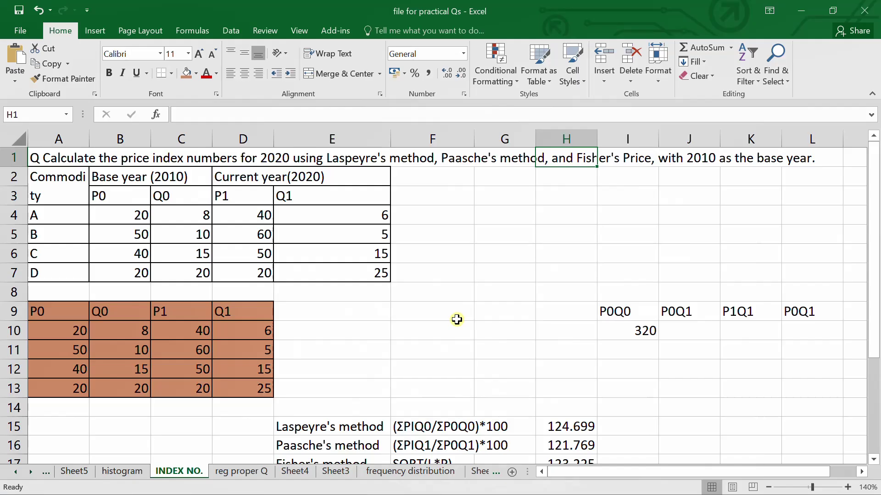
key("Down")
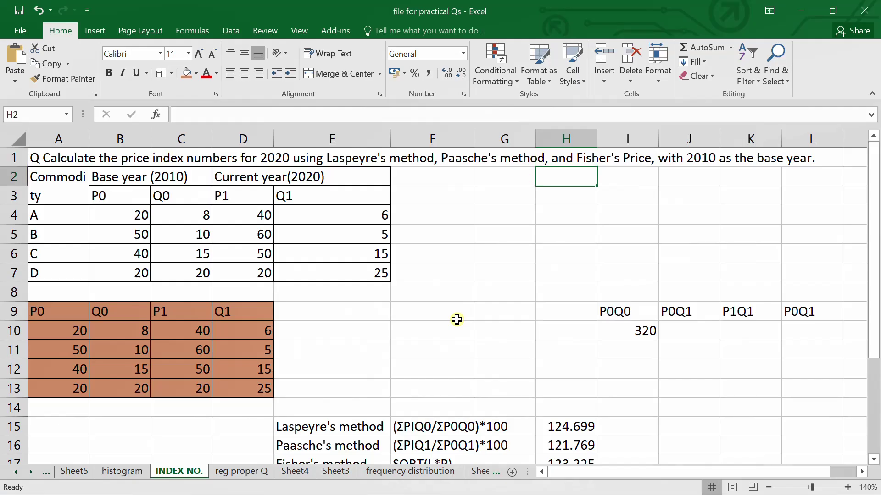
key("ctrl+Down")
key("Down")
key("Down")
key("Down")
key("Down")
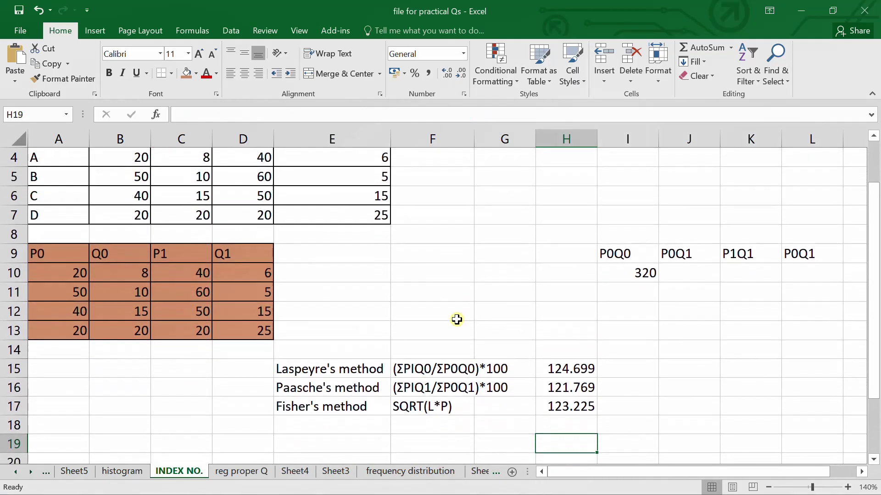
- Examine the formula behind the Laspeyre's result in H15
left_click(559, 369)
double_click(559, 369)
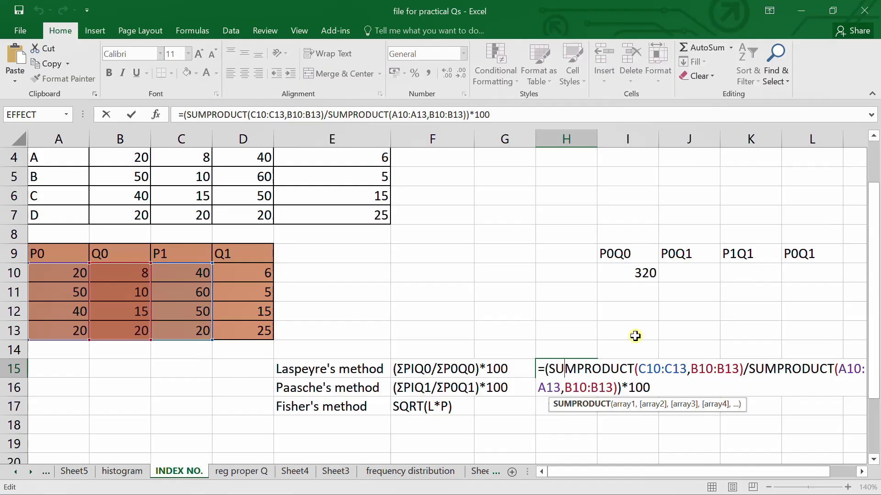
key("ctrl+Return")
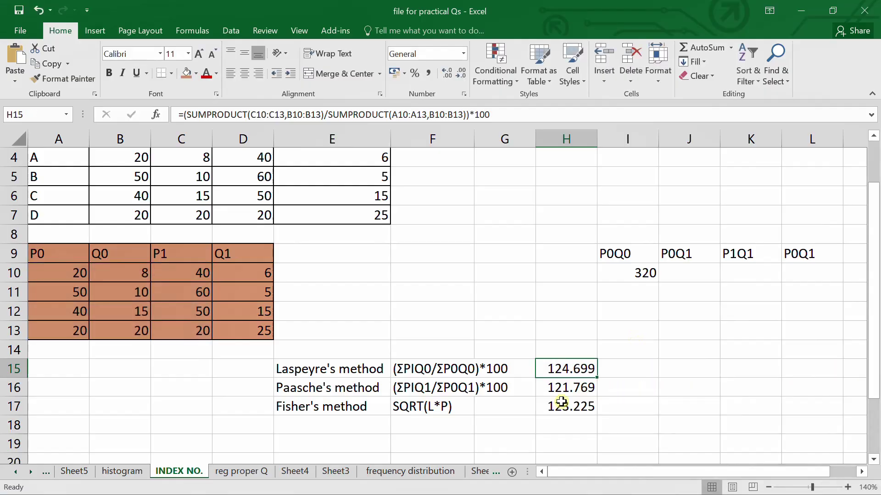